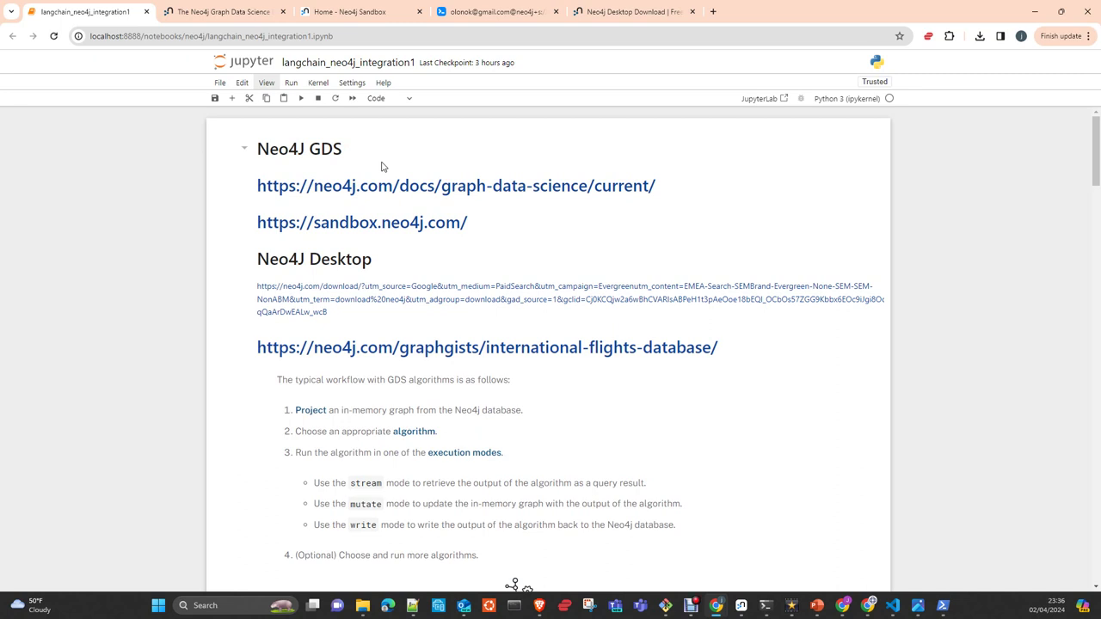
- Review the Graph Data Science sandbox project's actions, connection details and driver code, and return to the langchain_neo4j_integration1 notebook
left_click(373, 15)
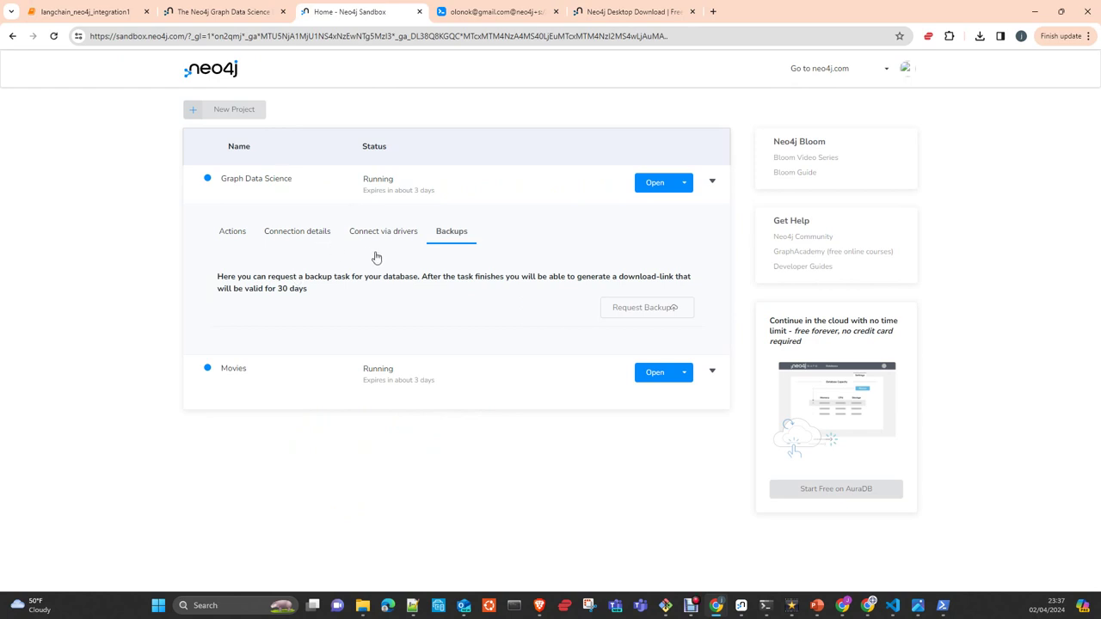
left_click(238, 233)
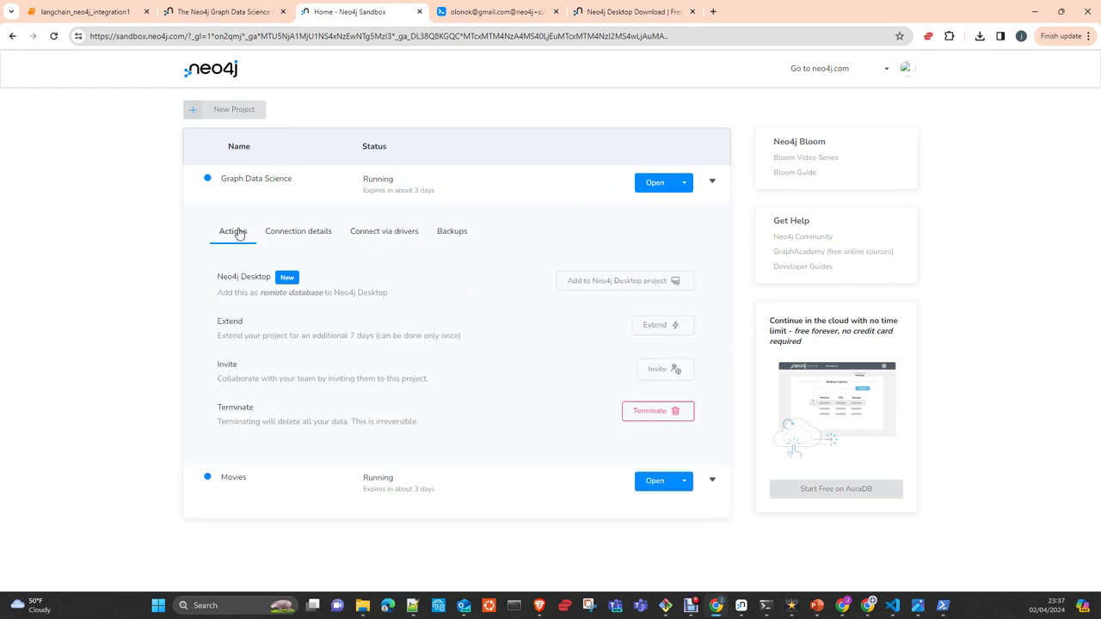
left_click(288, 233)
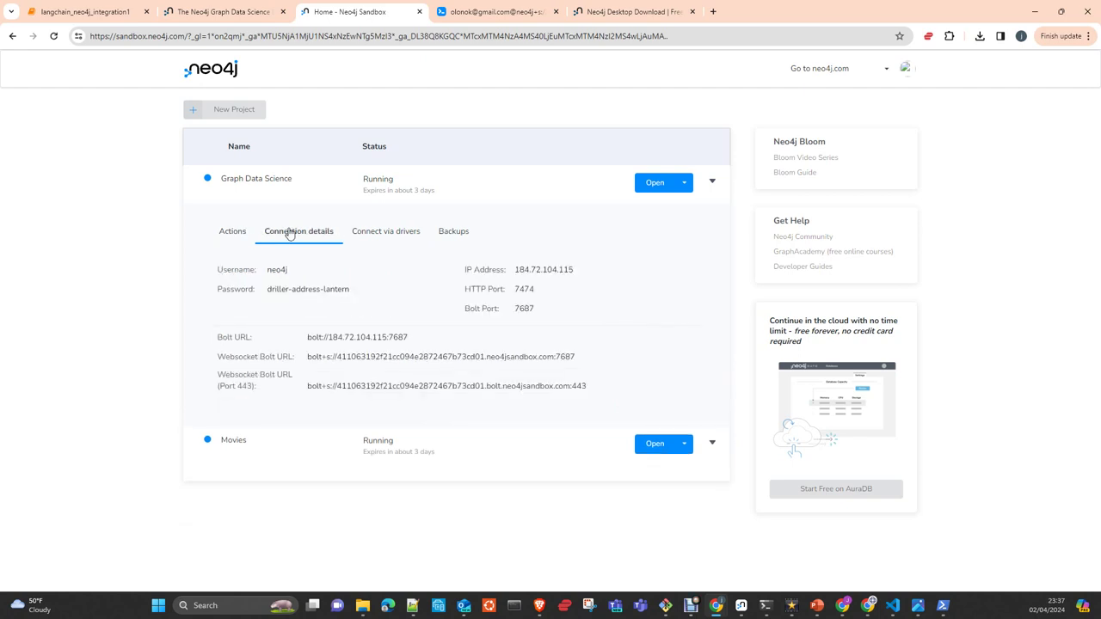
left_click(229, 236)
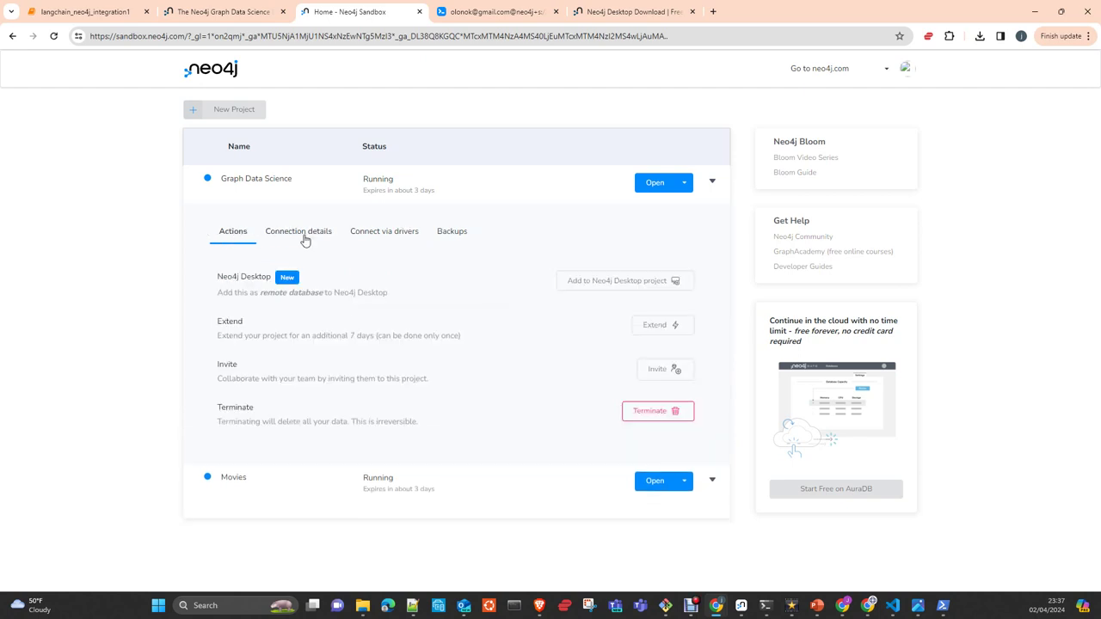
left_click(371, 245)
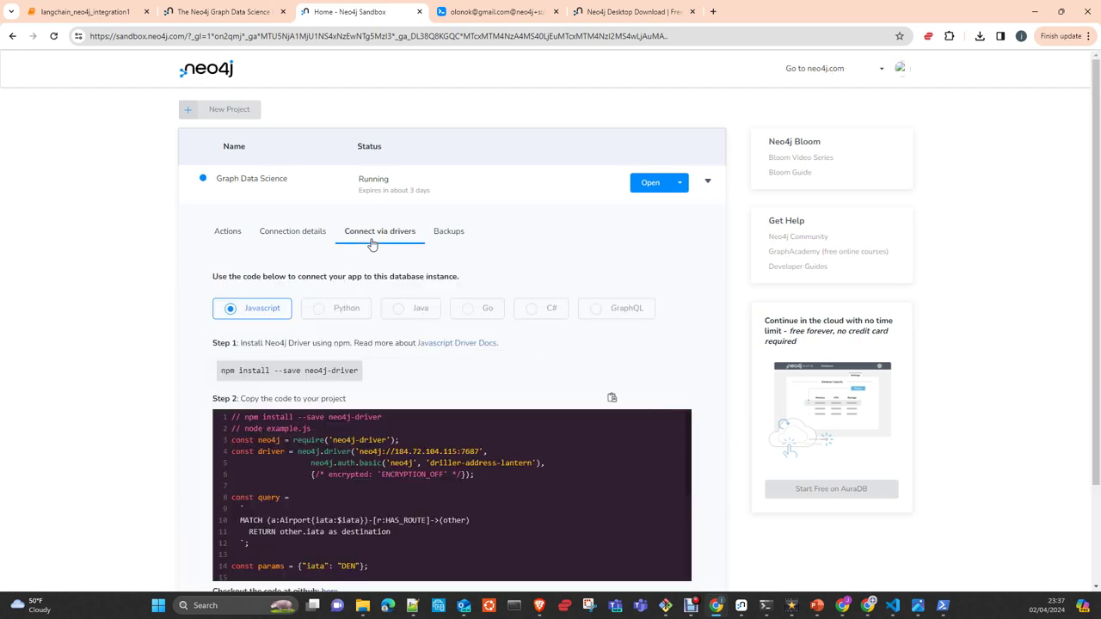
left_click(303, 236)
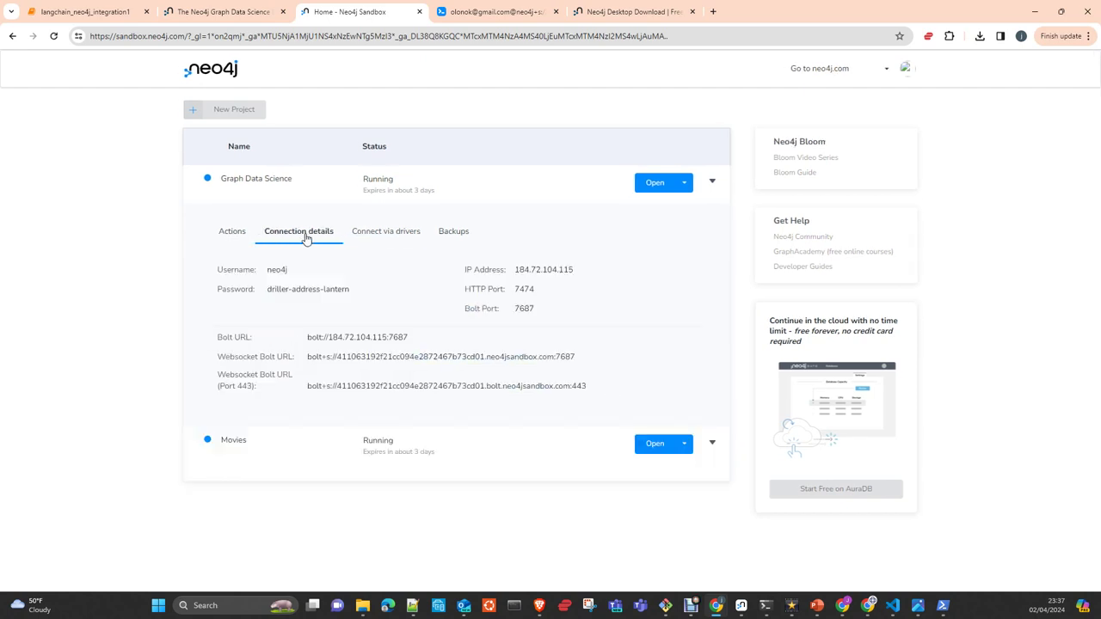
left_click(228, 237)
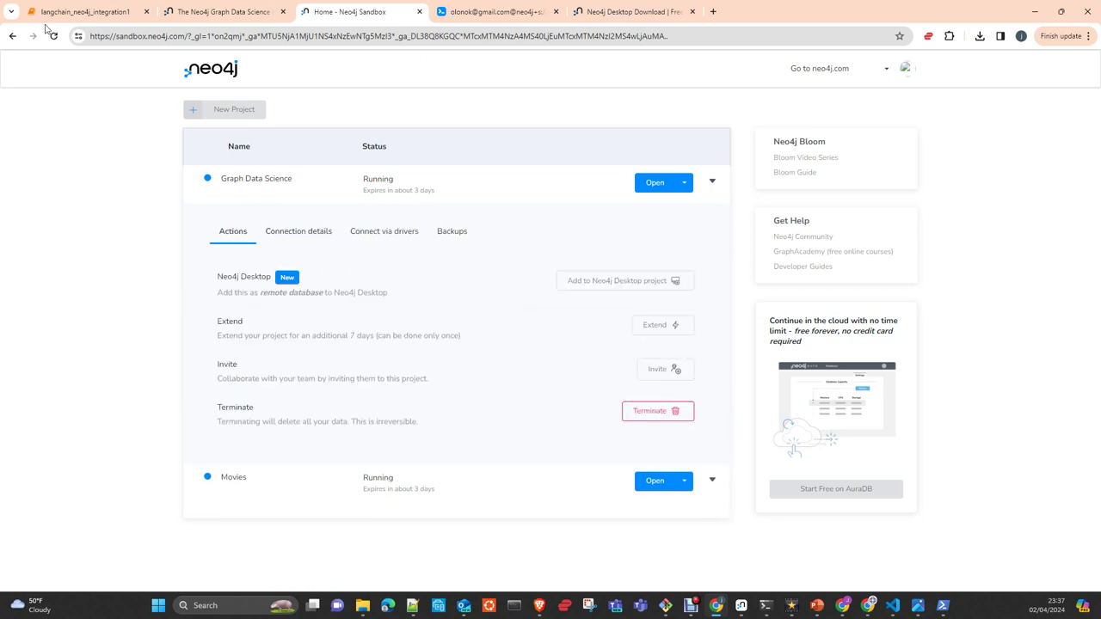
left_click(72, 15)
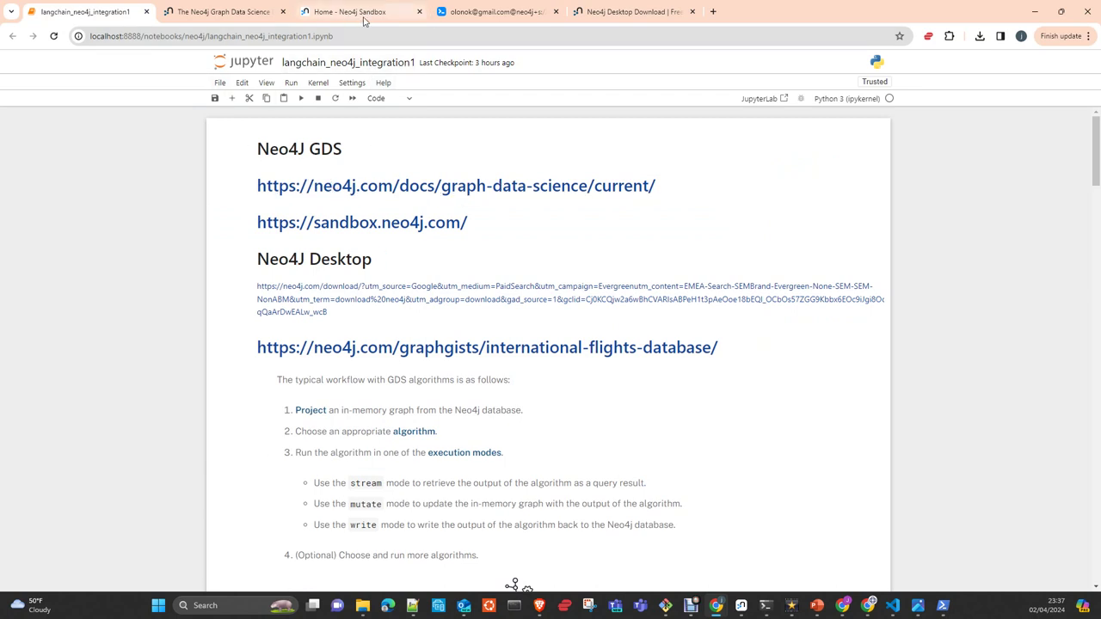
- Look over the sandbox project selection in a maximized Brave window and the testing DBMS in Neo4j Desktop, minimizing both
mouse_move(369, 21)
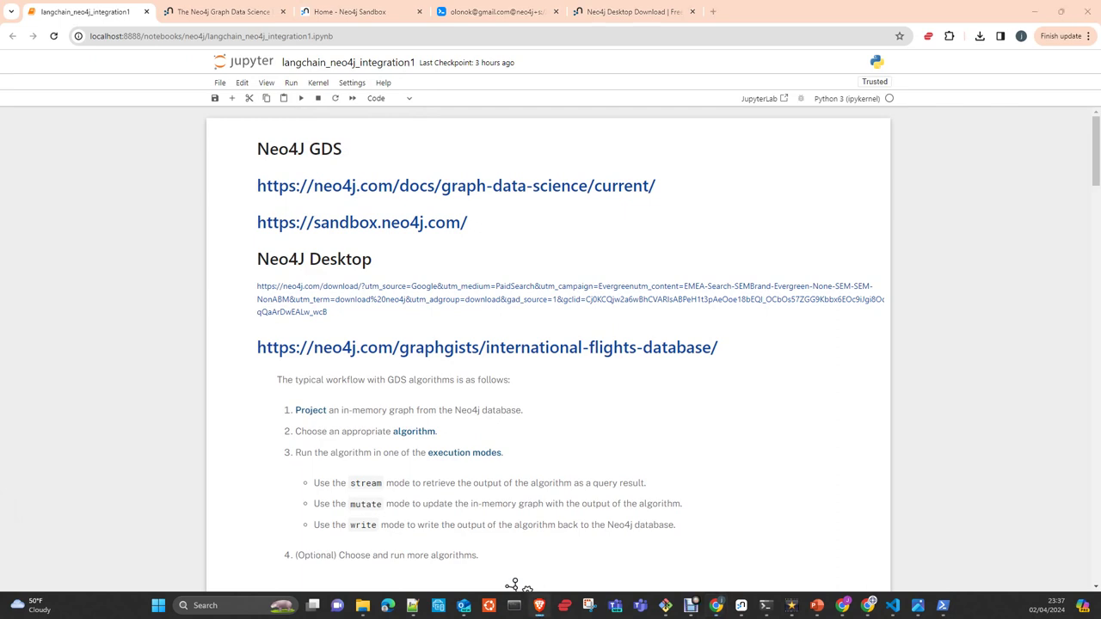
left_click(539, 606)
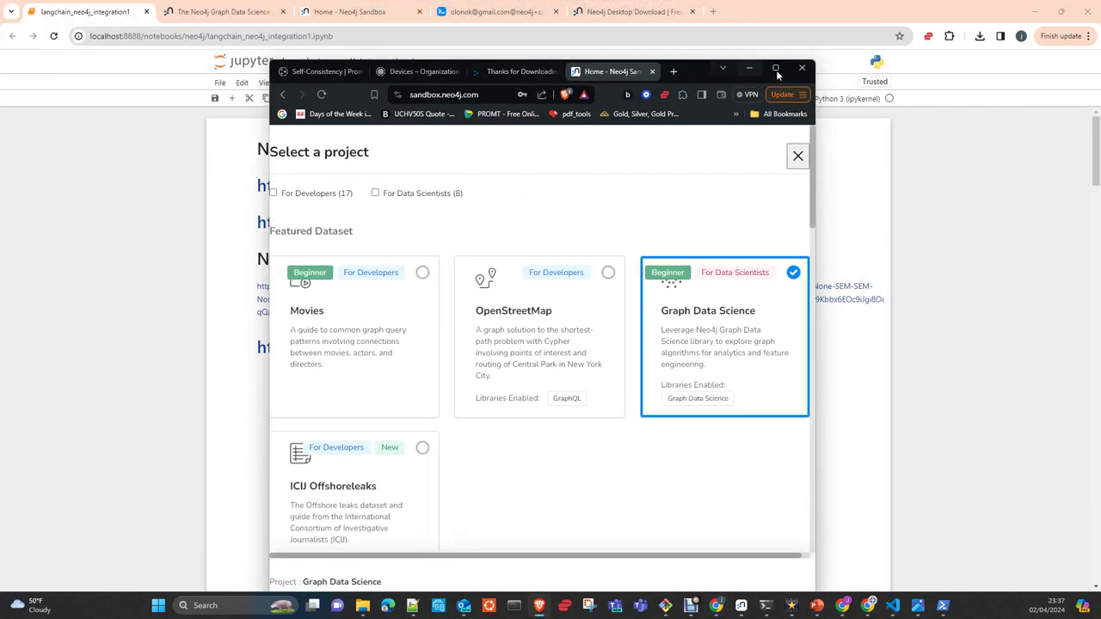
left_click(776, 69)
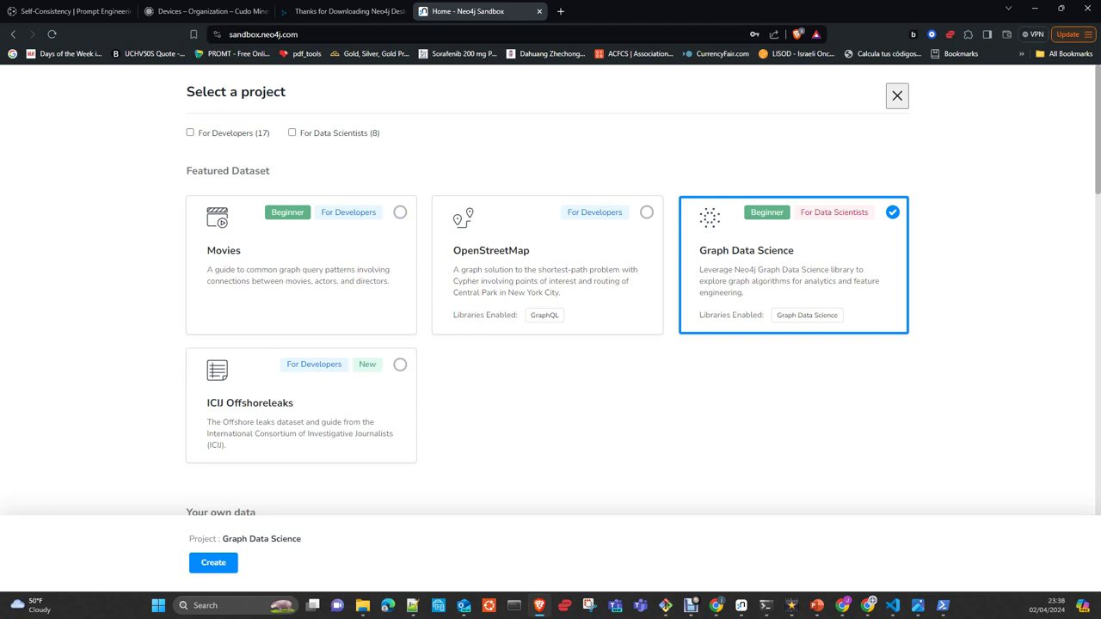
key("alt+Tab")
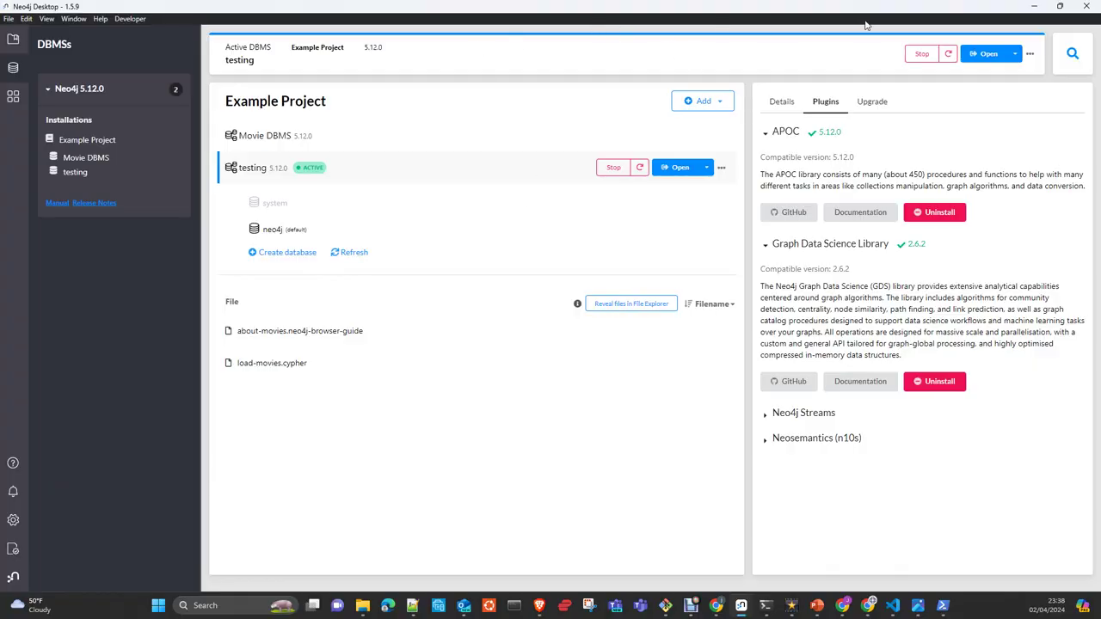
left_click(1034, 9)
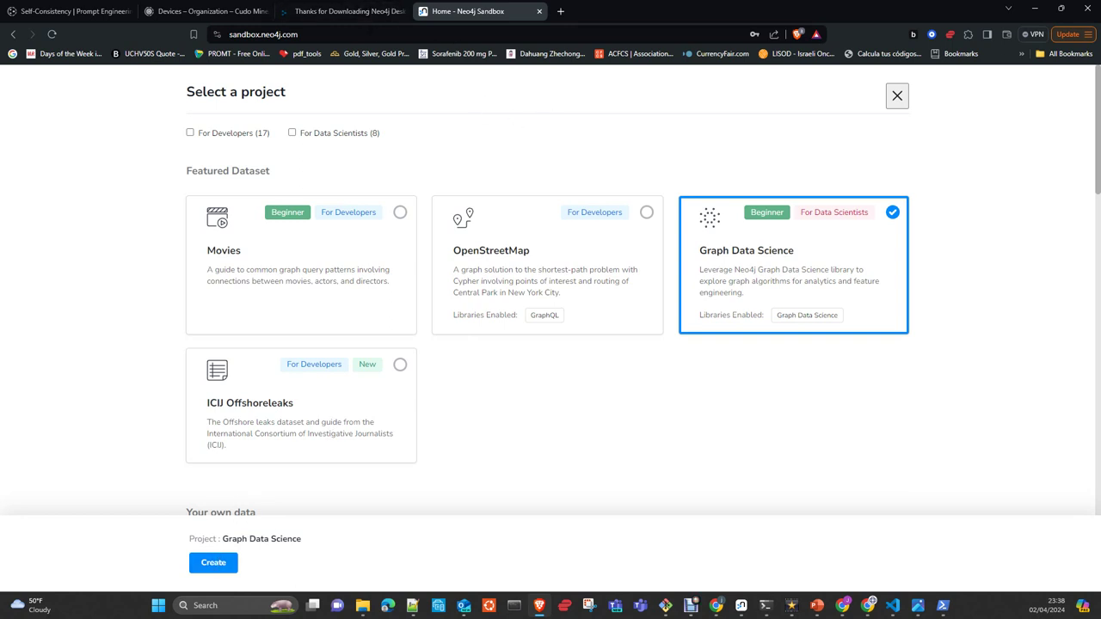
left_click(1034, 8)
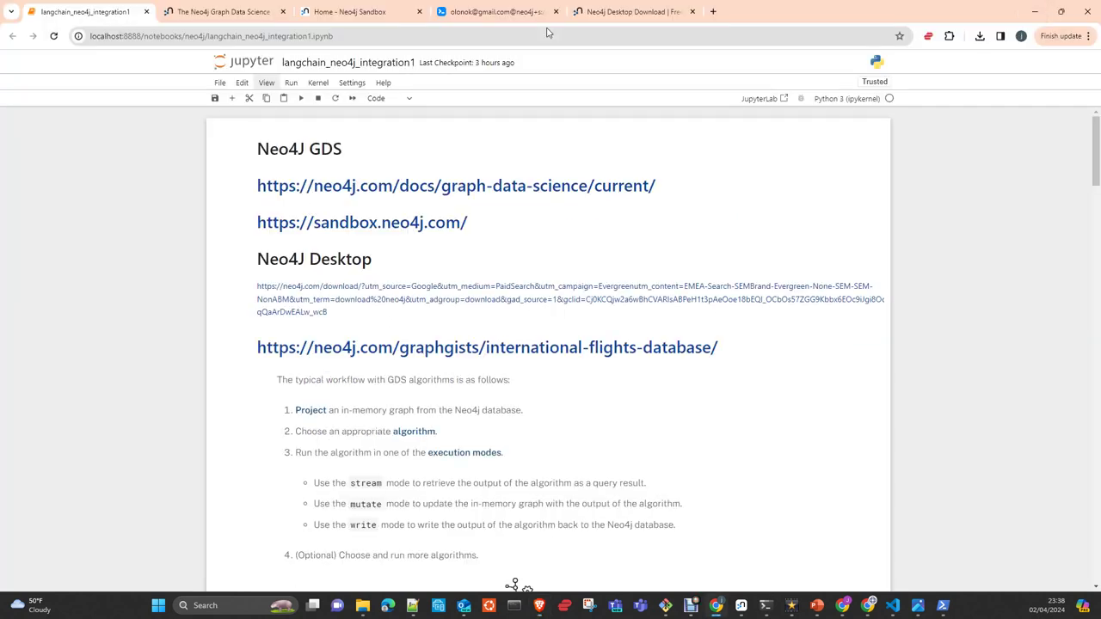
- Return to the Neo4j Sandbox home and show the connection details of the Graph Data Science project
left_click(352, 15)
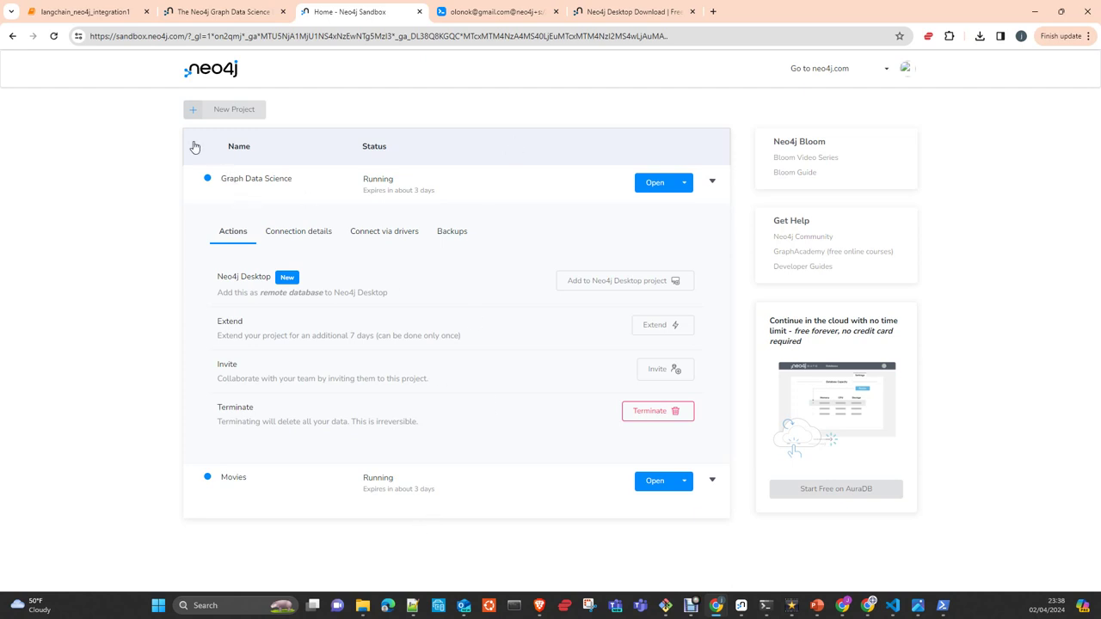
left_click(712, 185)
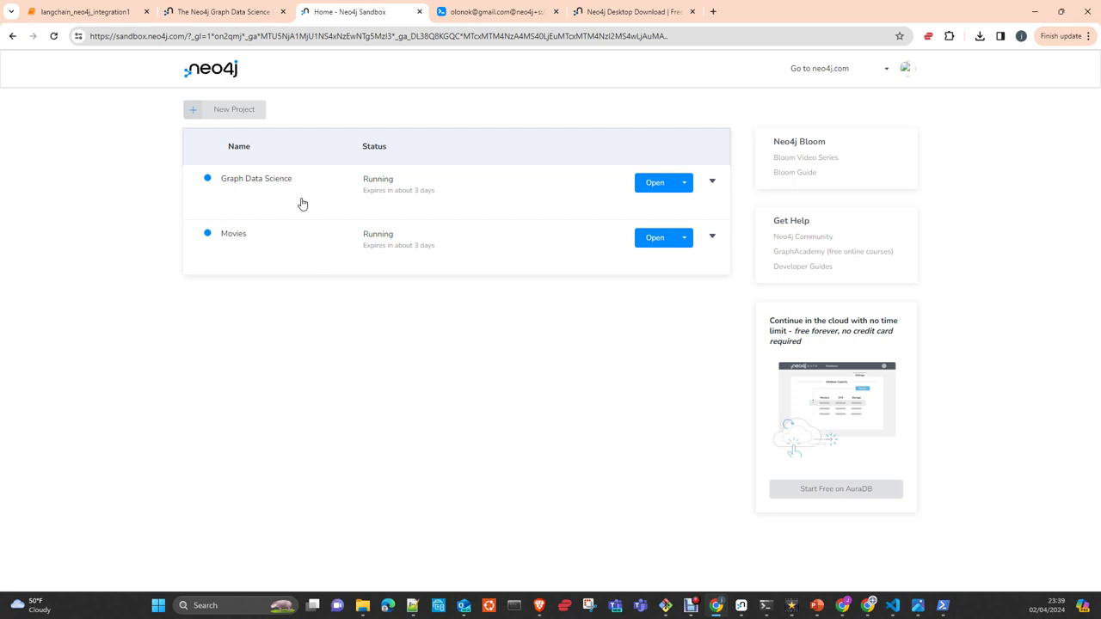
left_click(470, 196)
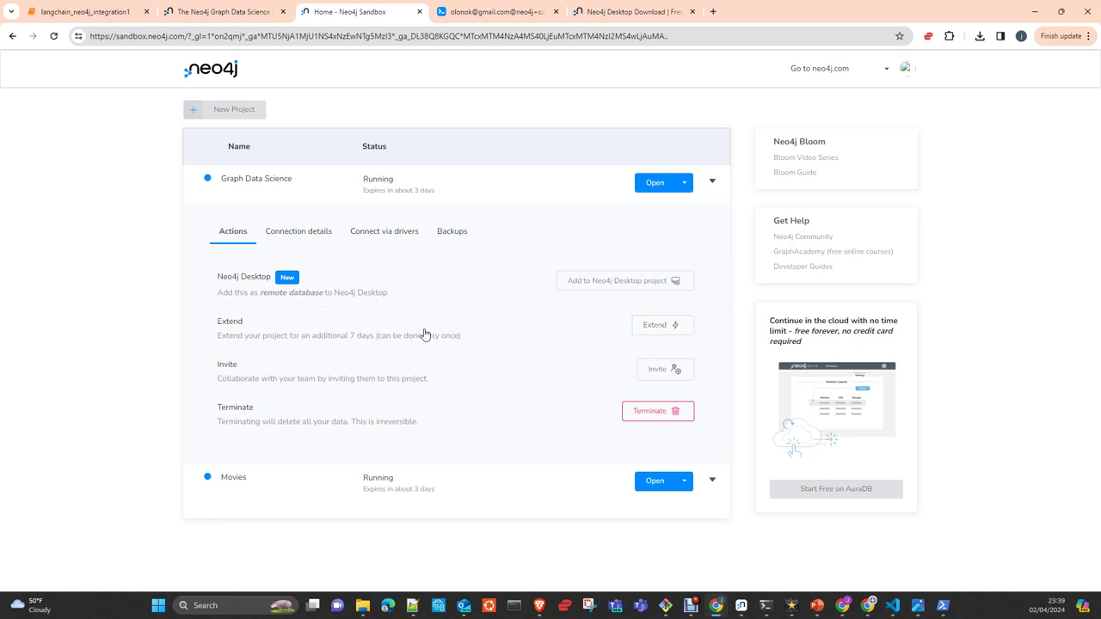
left_click(290, 241)
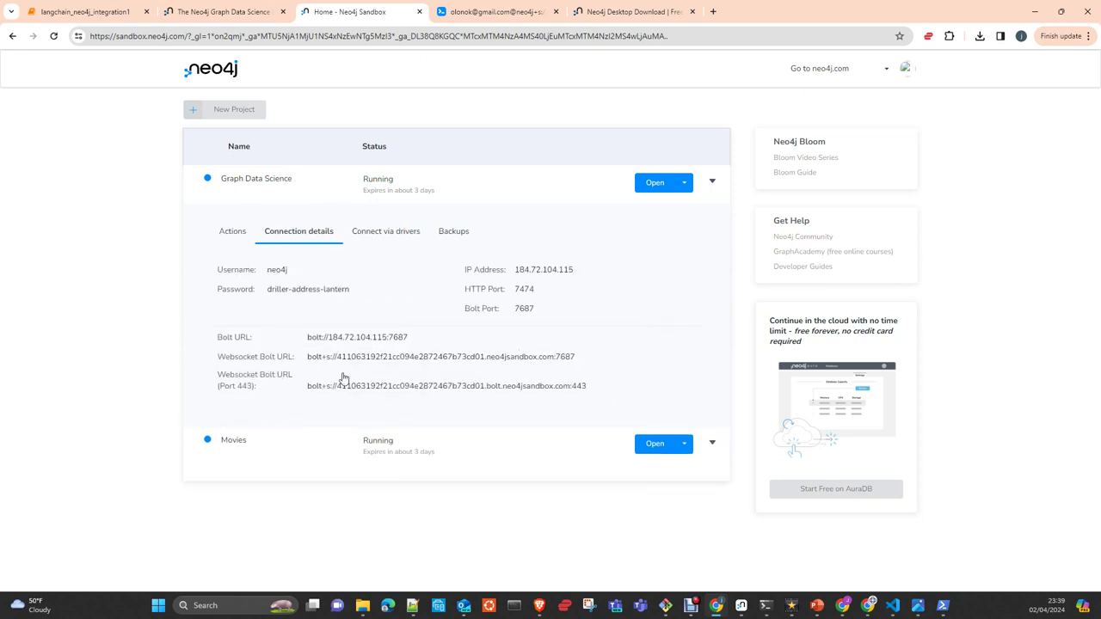
- Examine the Javascript and Python driver connection code for the Graph Data Science project
left_click(395, 239)
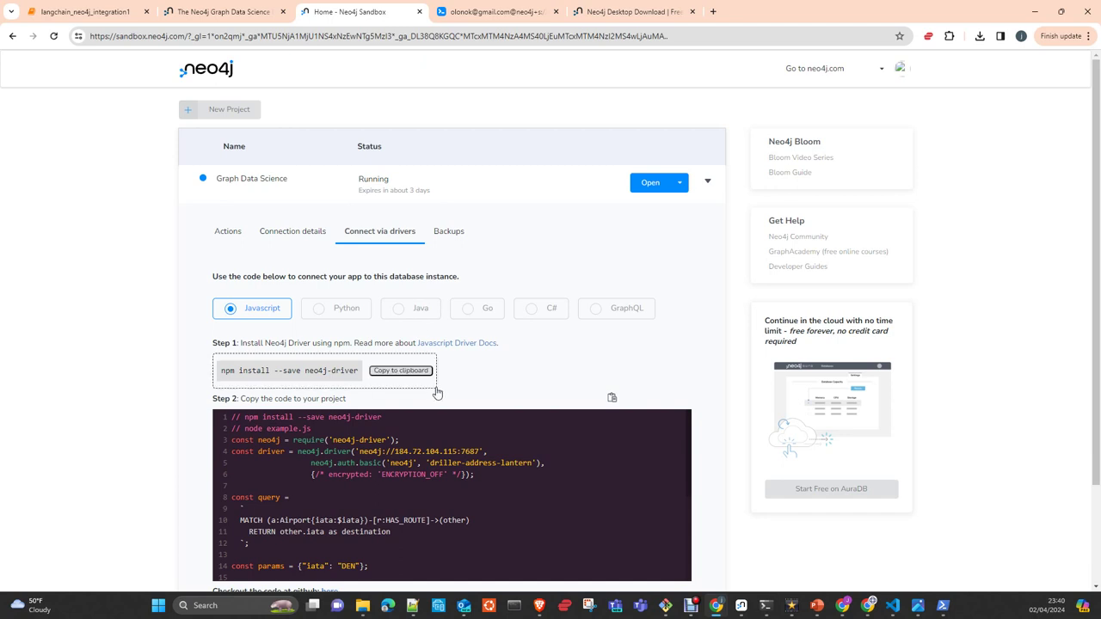
scroll(485, 447, "down", 2)
scroll(487, 440, "down", 1)
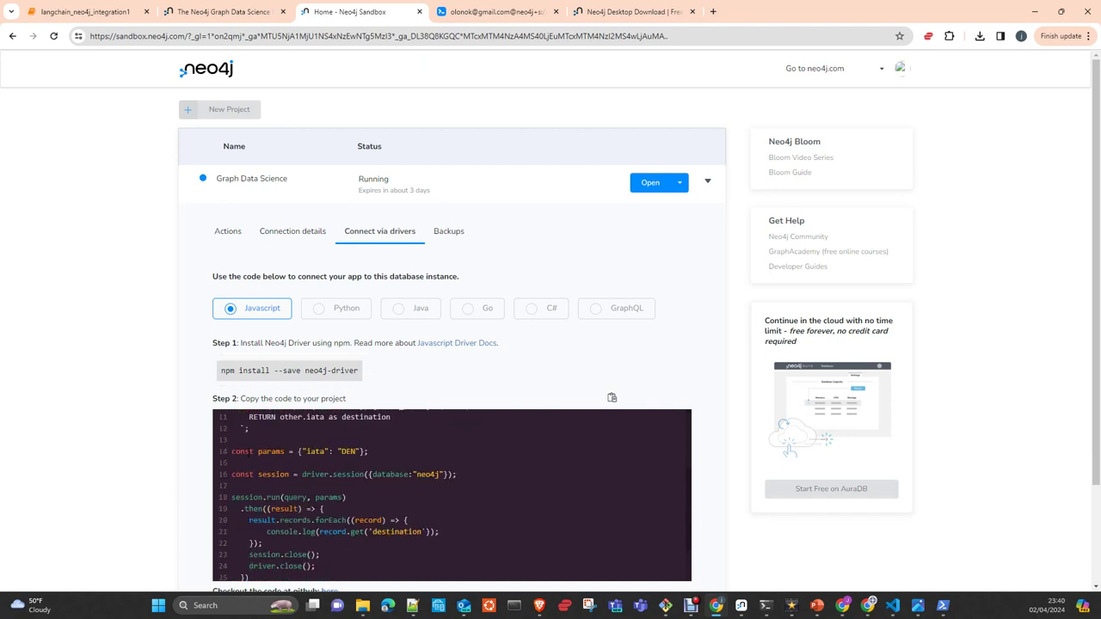
scroll(246, 452, "down", 1)
left_click(365, 315)
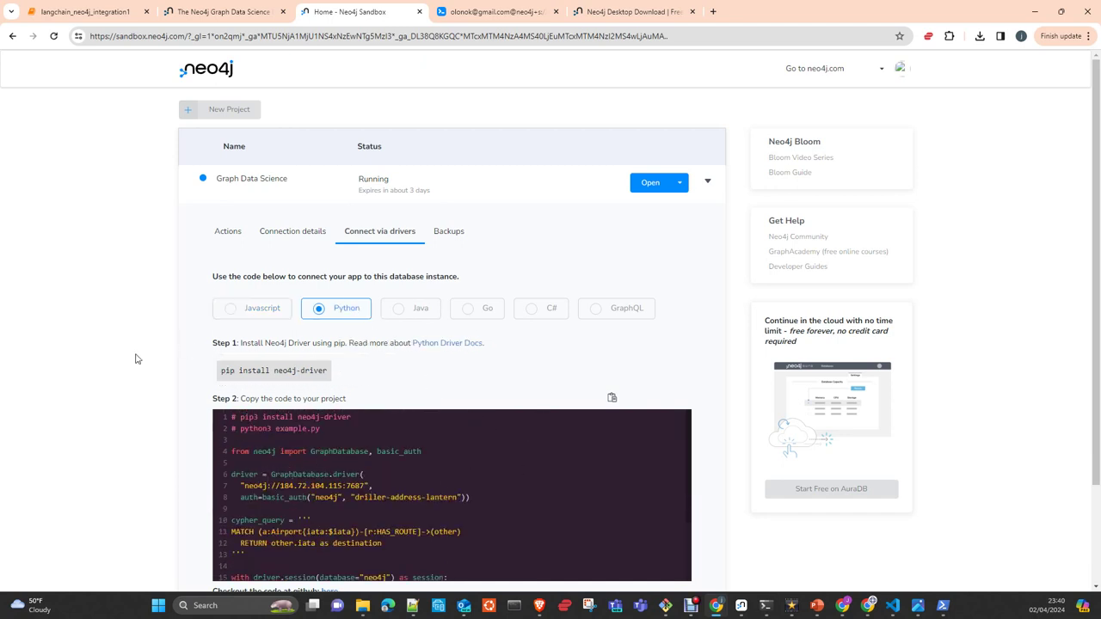
scroll(138, 362, "down", 2)
scroll(432, 394, "up", 2)
scroll(446, 389, "down", 2)
scroll(447, 389, "down", 2)
scroll(449, 389, "up", 2)
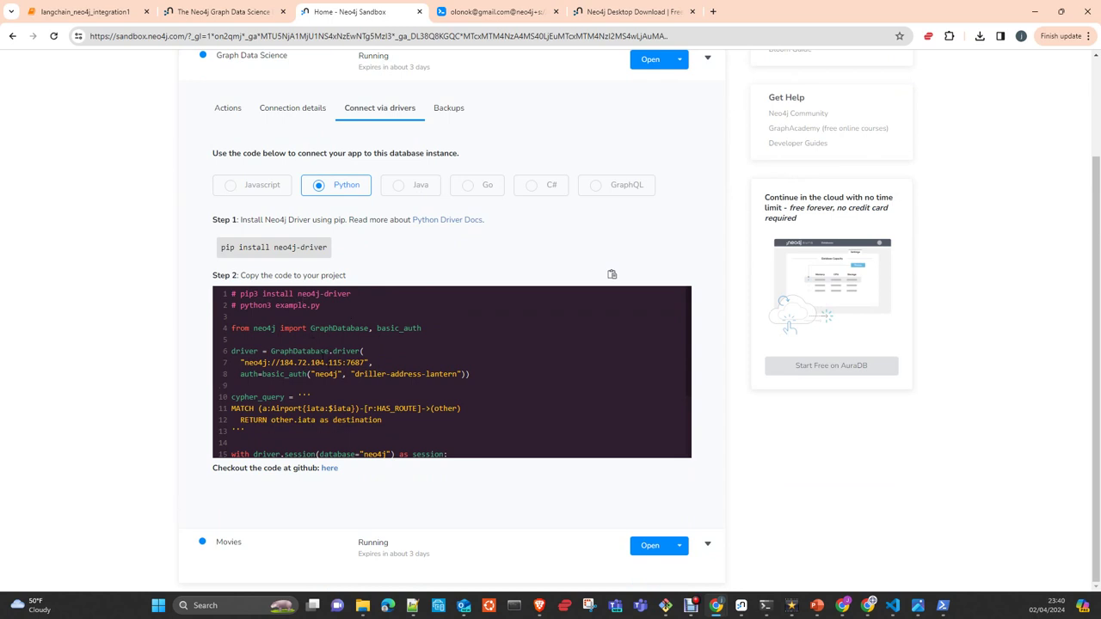
- Compare the Javascript and Java driver code, view the project's backup options, and return to the notebook
left_click(260, 193)
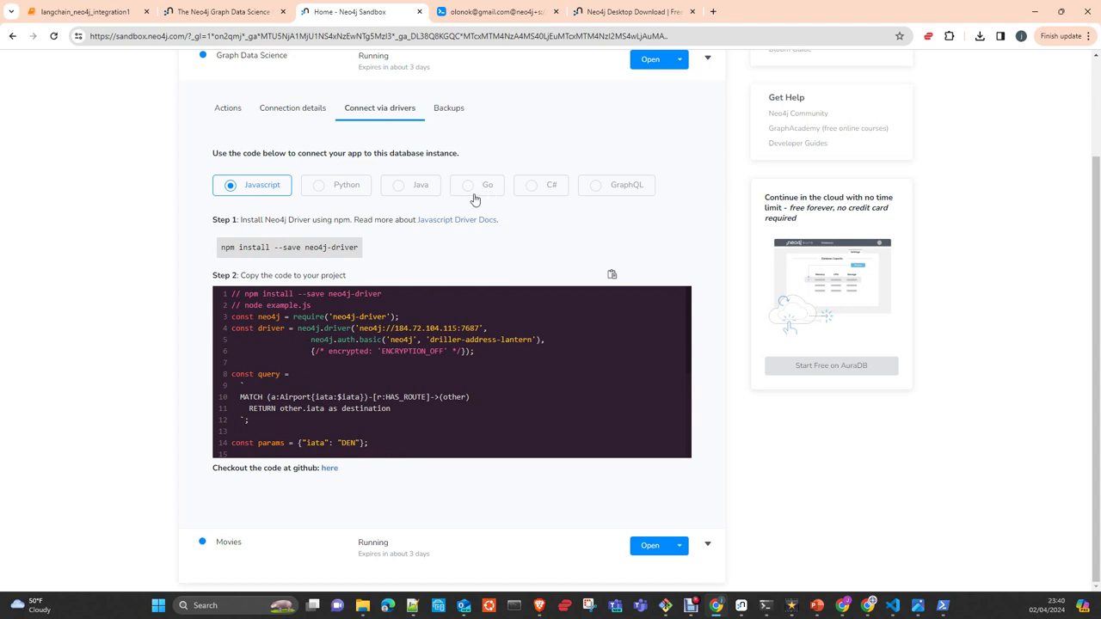
left_click(428, 195)
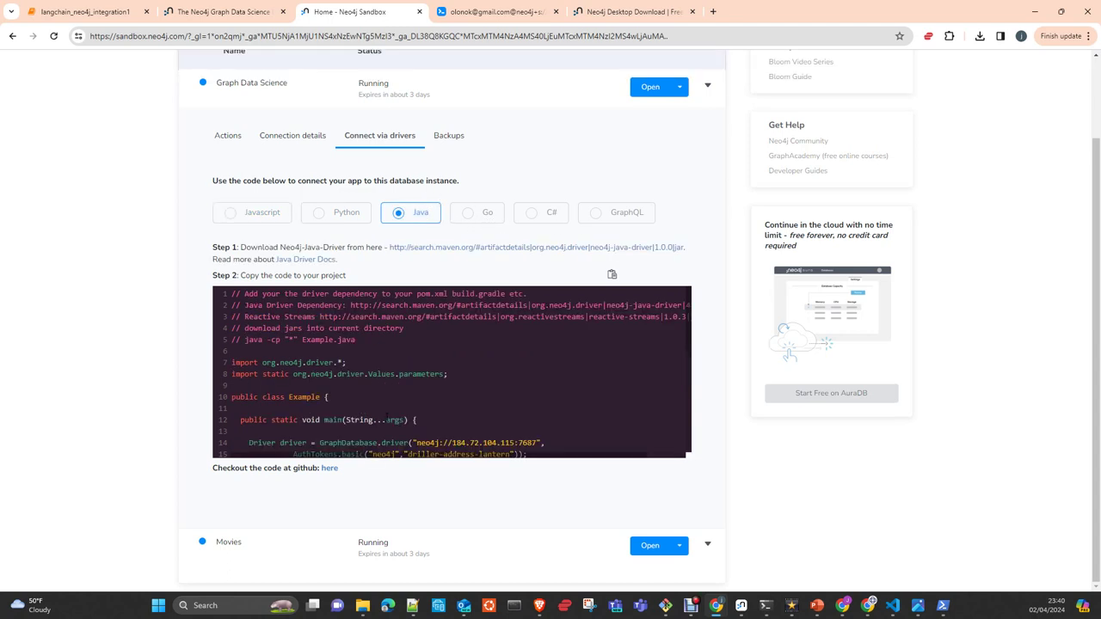
left_click(451, 141)
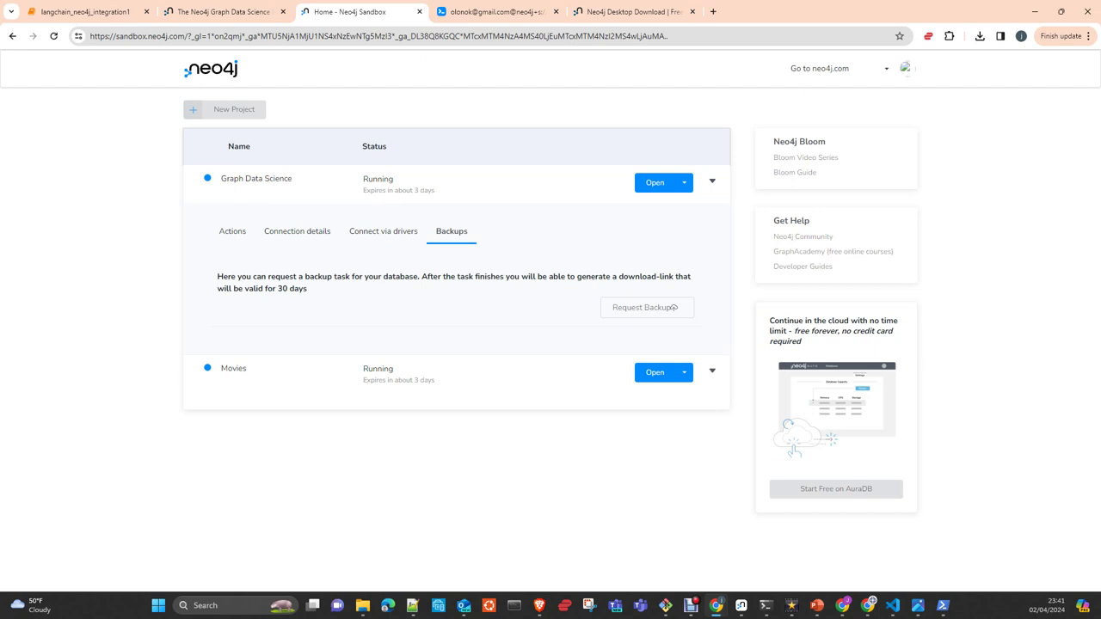
left_click(67, 14)
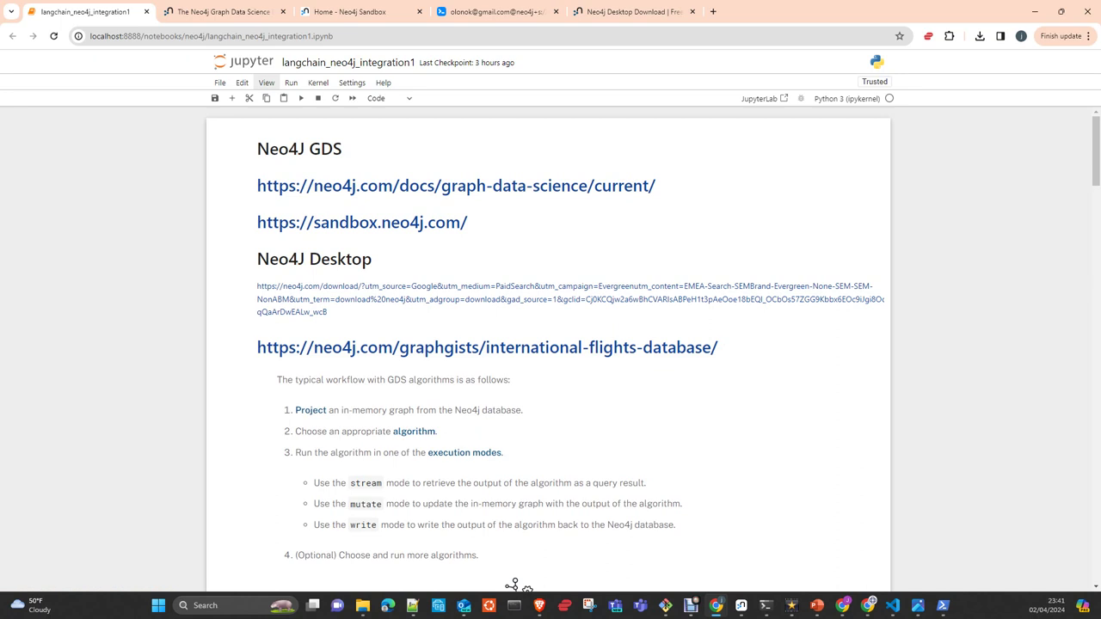
- In Neo4j Desktop, examine the options for adding to Example Project and the APOC and Graph Data Science Library plugins of testing
key("alt+Tab")
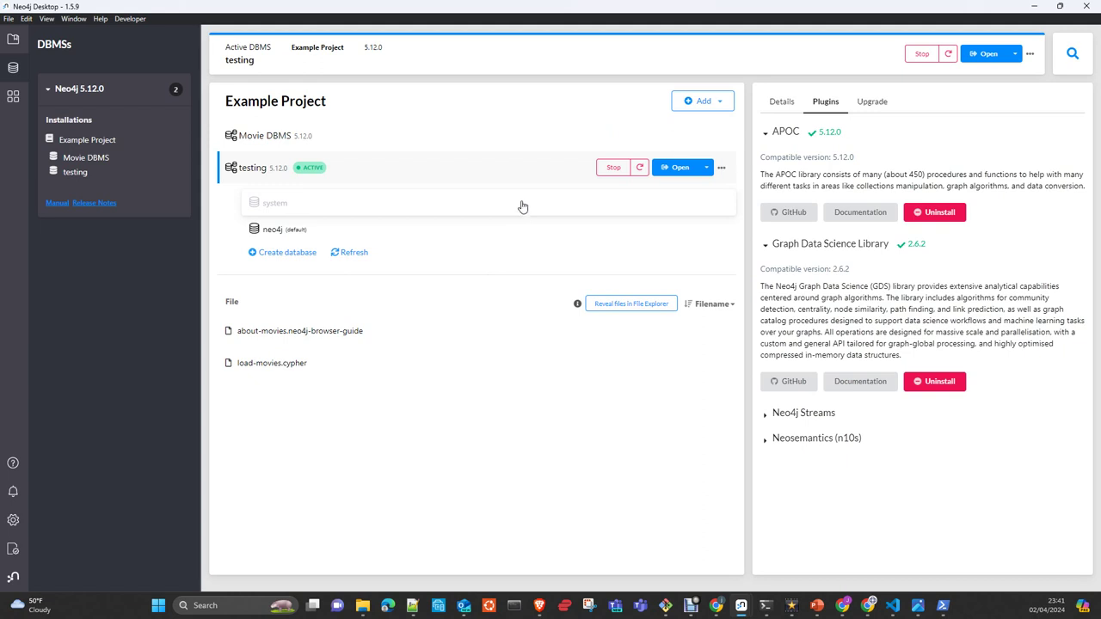
mouse_move(373, 136)
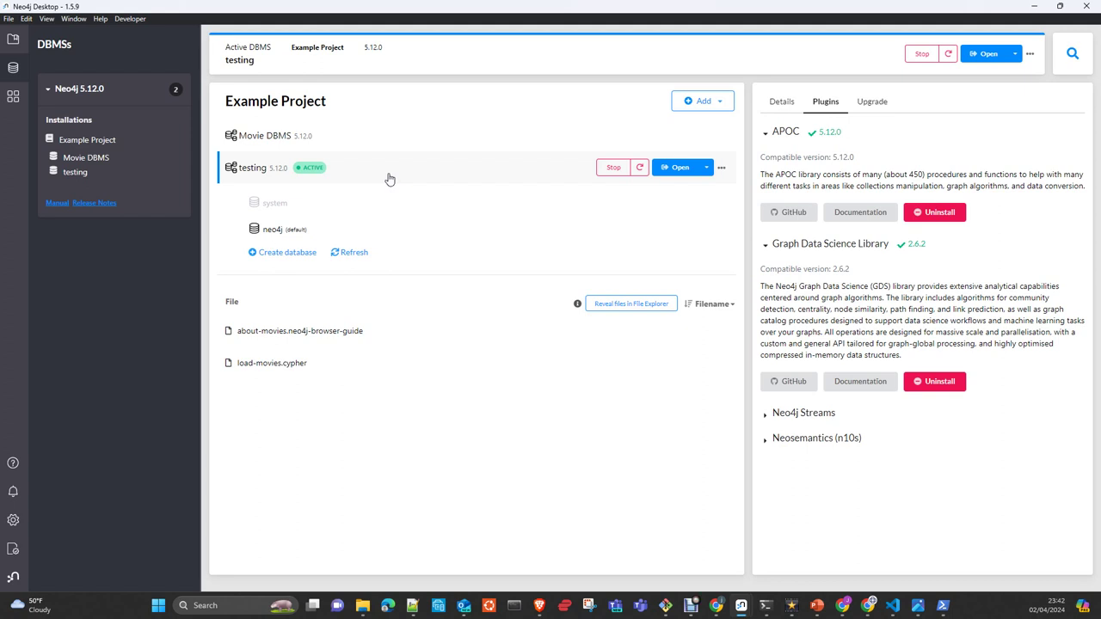
left_click(705, 103)
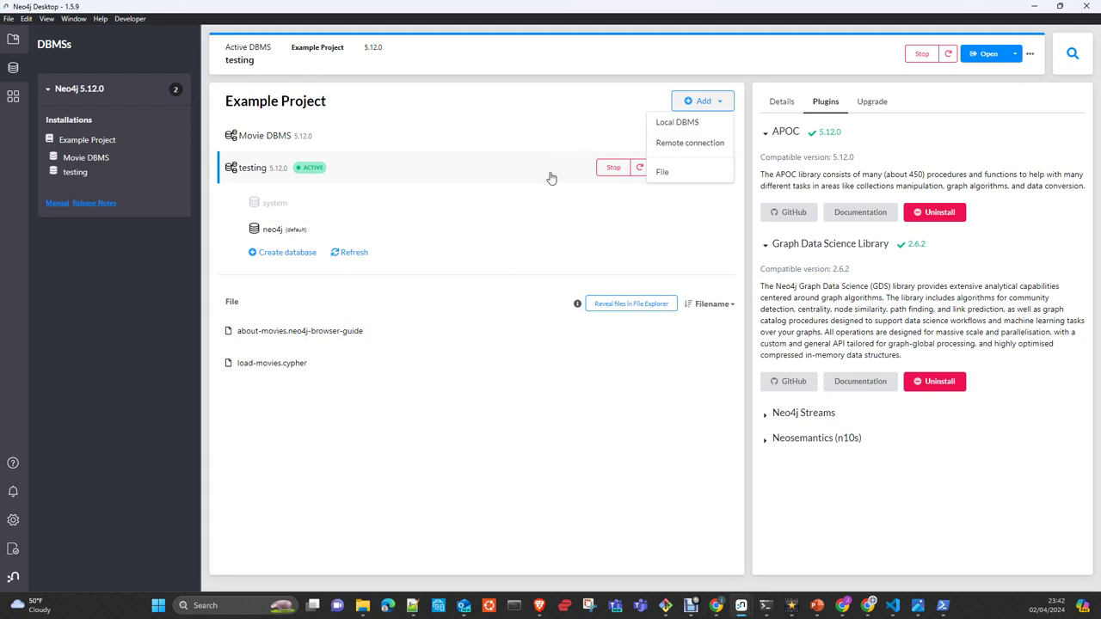
left_click(578, 117)
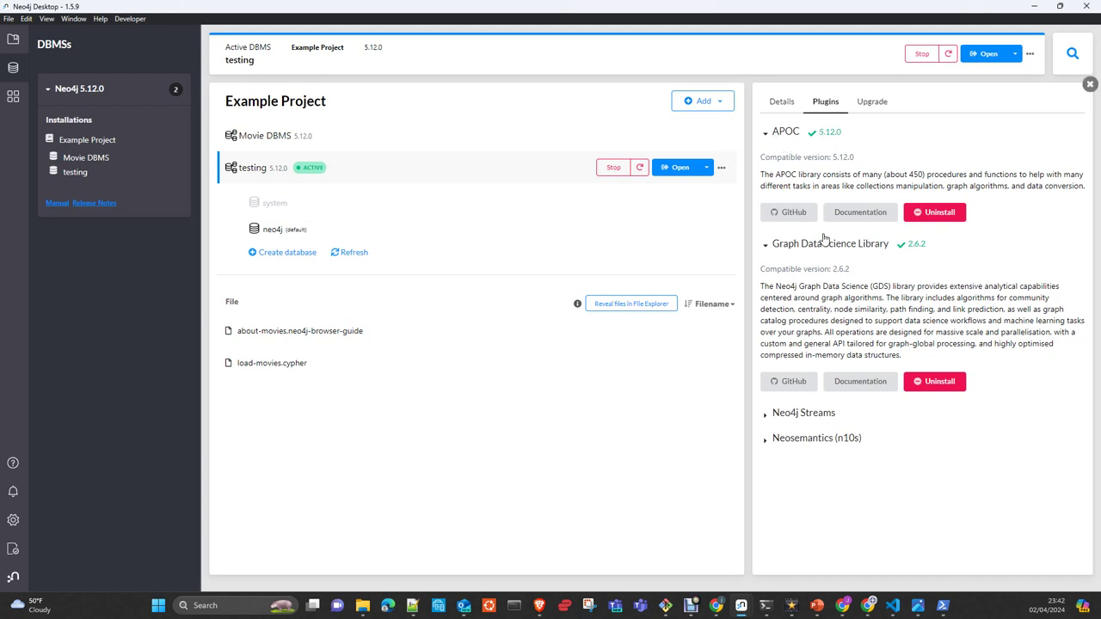
right_click(791, 303)
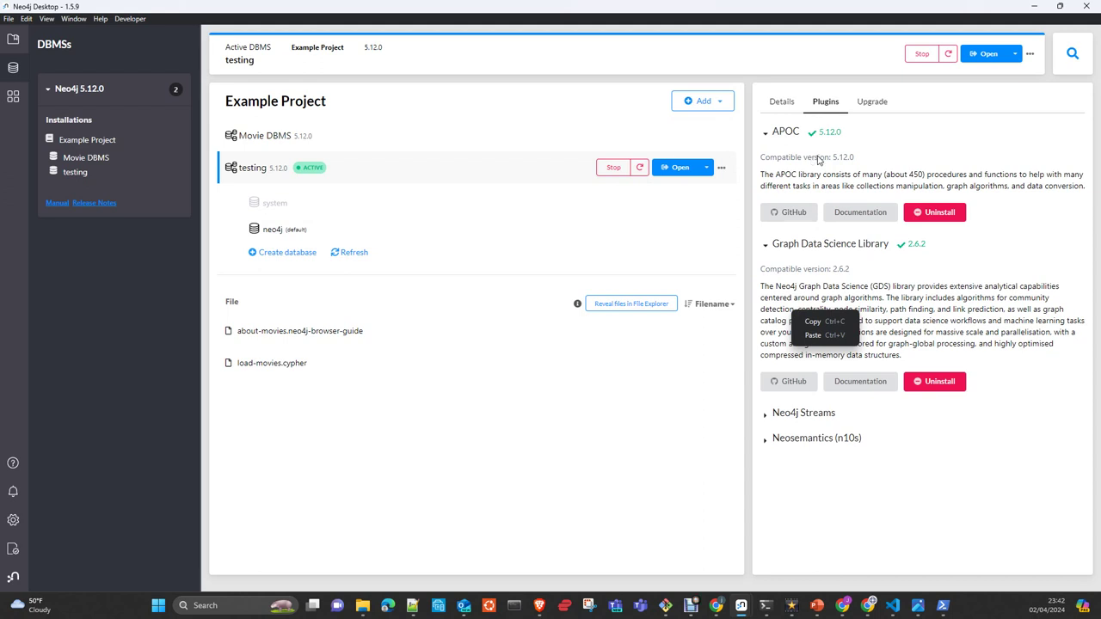
left_click(918, 182)
right_click(921, 182)
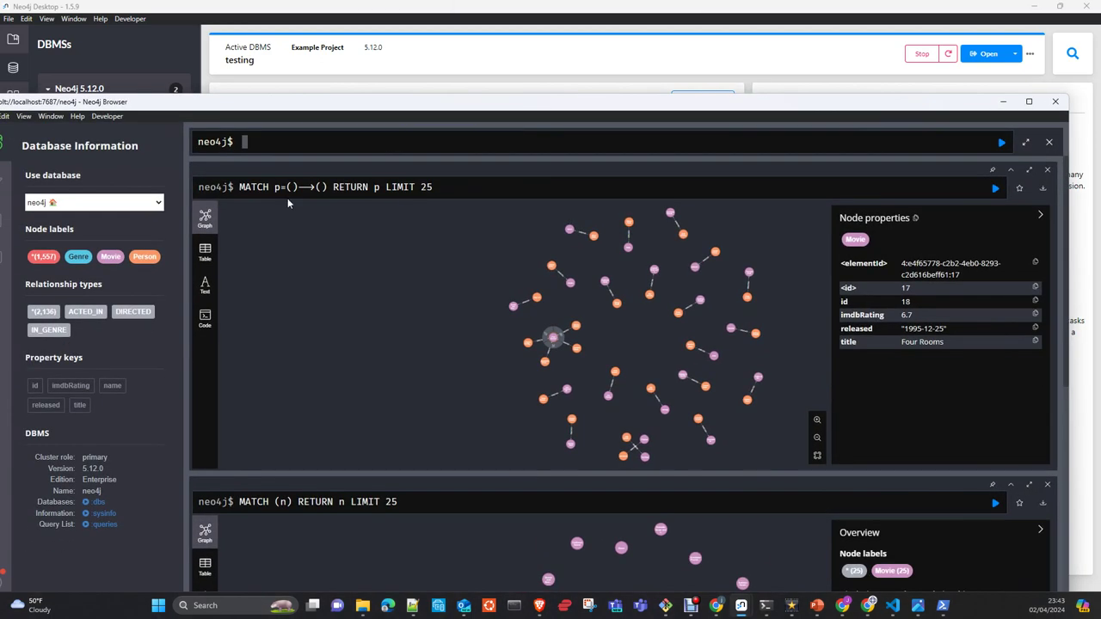
- View the local movie graph query results in a maximized Neo4j Browser, and minimize it together with Neo4j Desktop
left_click(1029, 101)
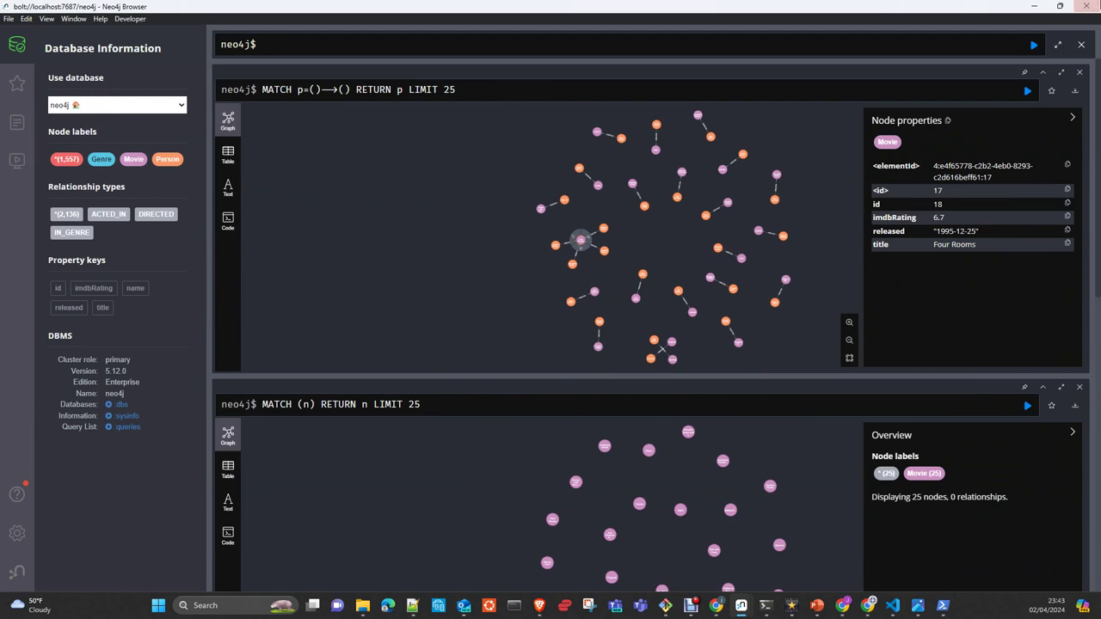
left_click(1033, 6)
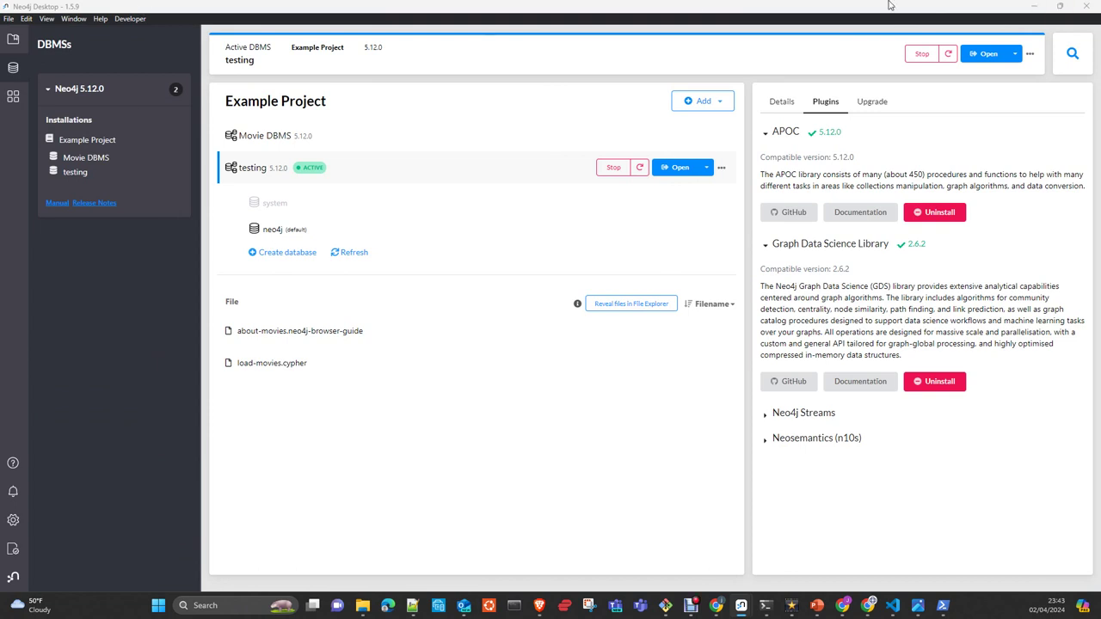
left_click(1036, 8)
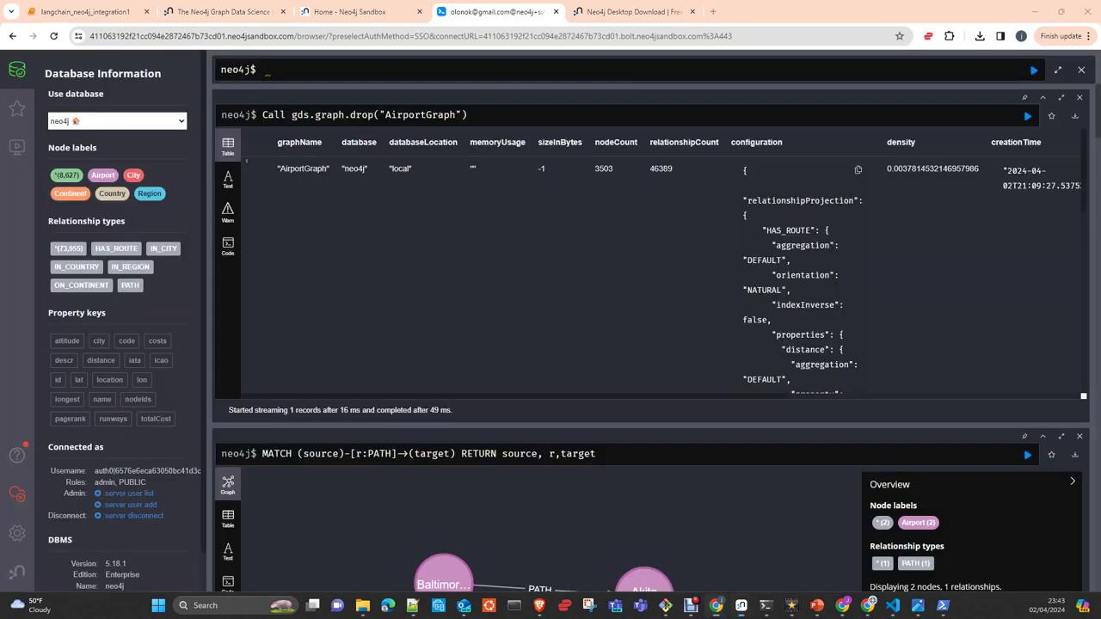
- Examine the AirportGraph drop result in the sandbox's Neo4j Browser, and return to the notebook's GDS workflow overview
scroll(613, 360, "down", 5)
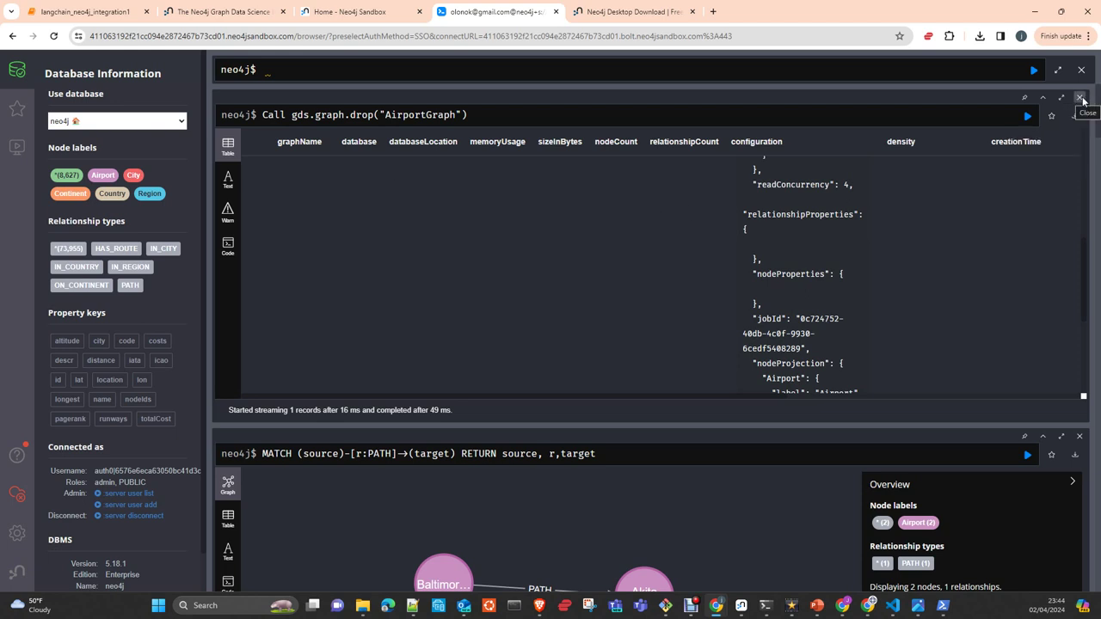
left_click(86, 11)
scroll(284, 278, "down", 3)
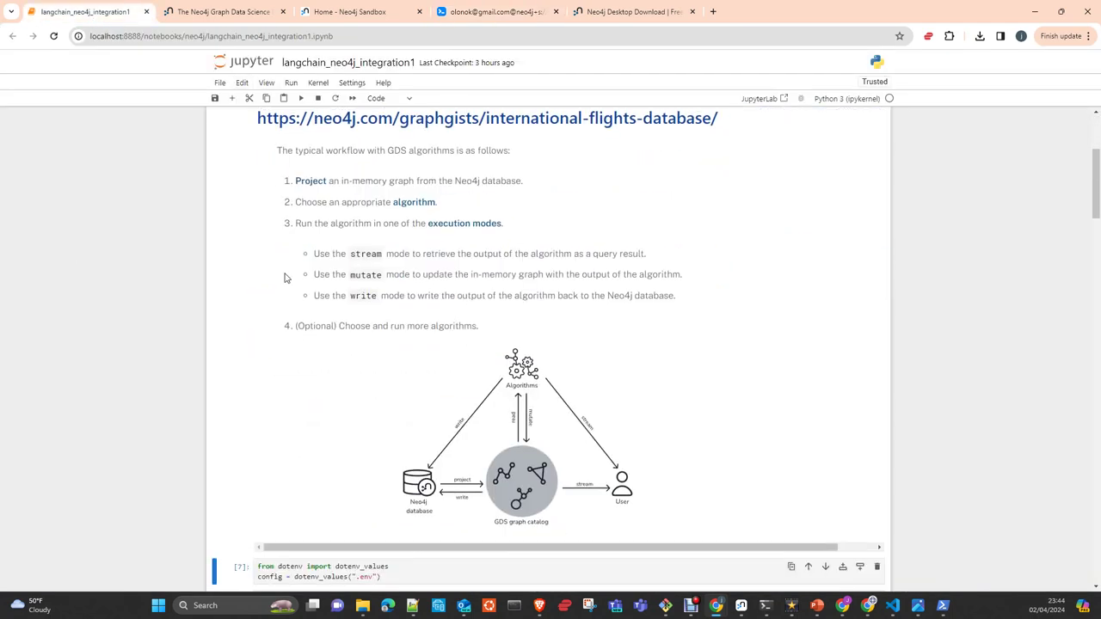